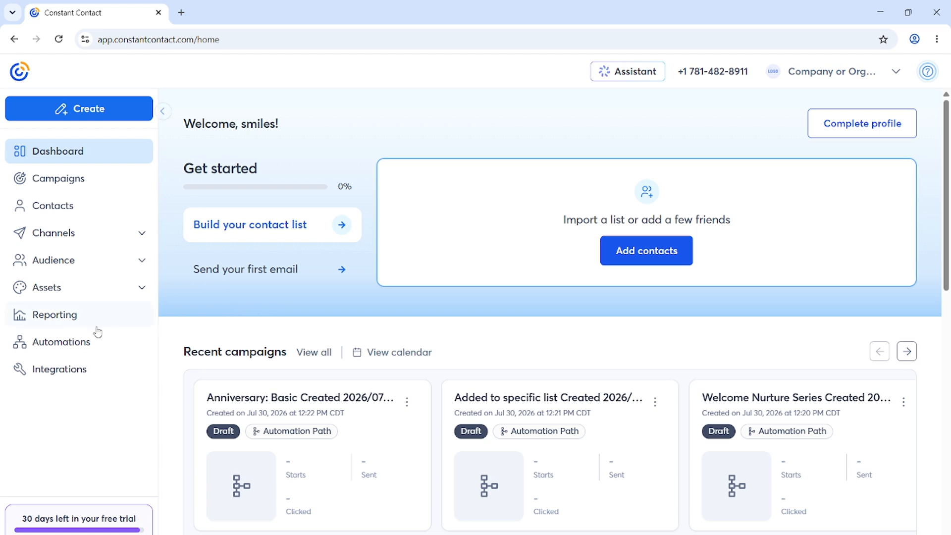
Step: Go to the Automations page and start creating a new automation path
left_click(82, 342)
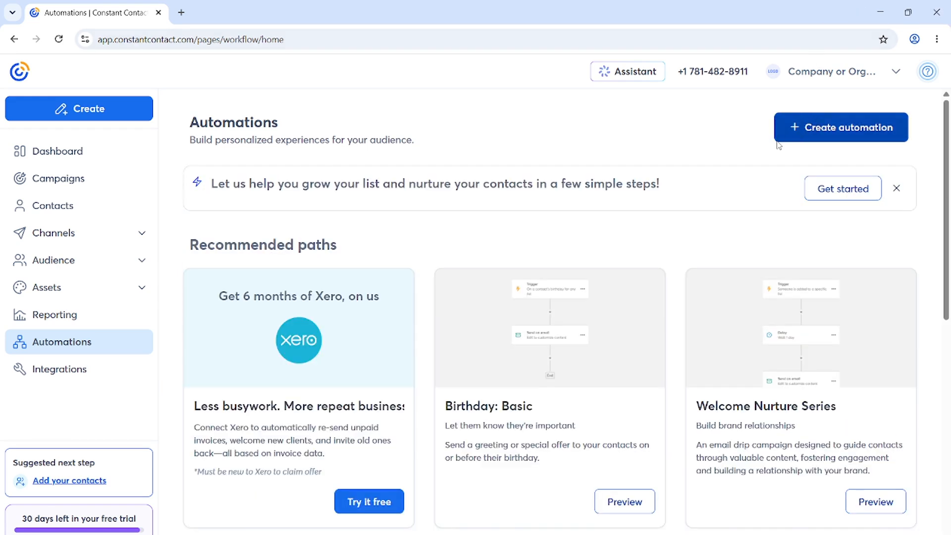
left_click(783, 127)
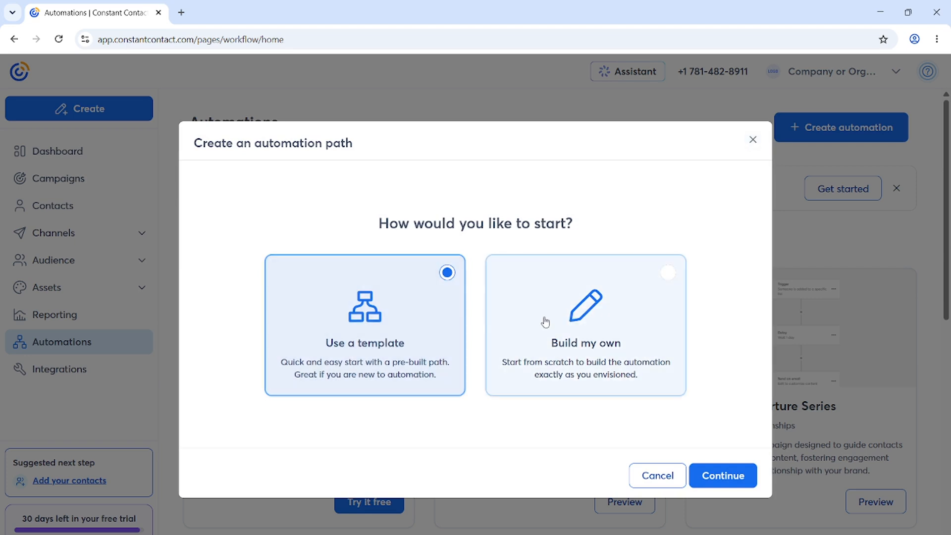
Step: Choose Use a template instead of building from scratch and continue to the template list
left_click(593, 321)
left_click(386, 333)
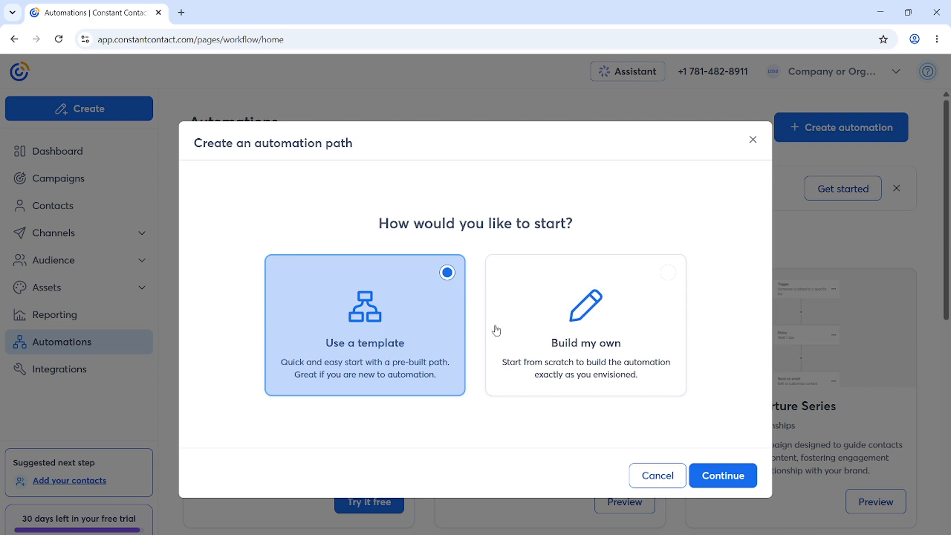
left_click(610, 320)
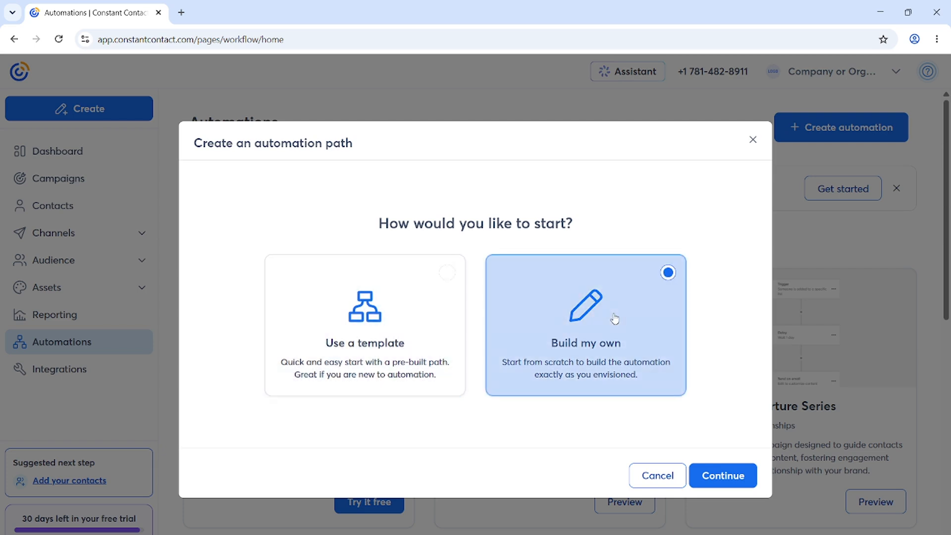
left_click(325, 326)
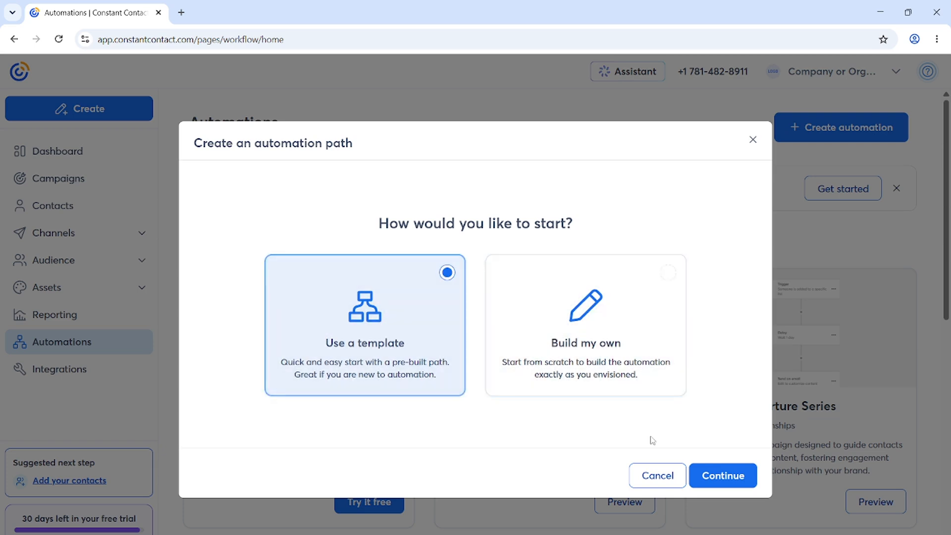
left_click(726, 477)
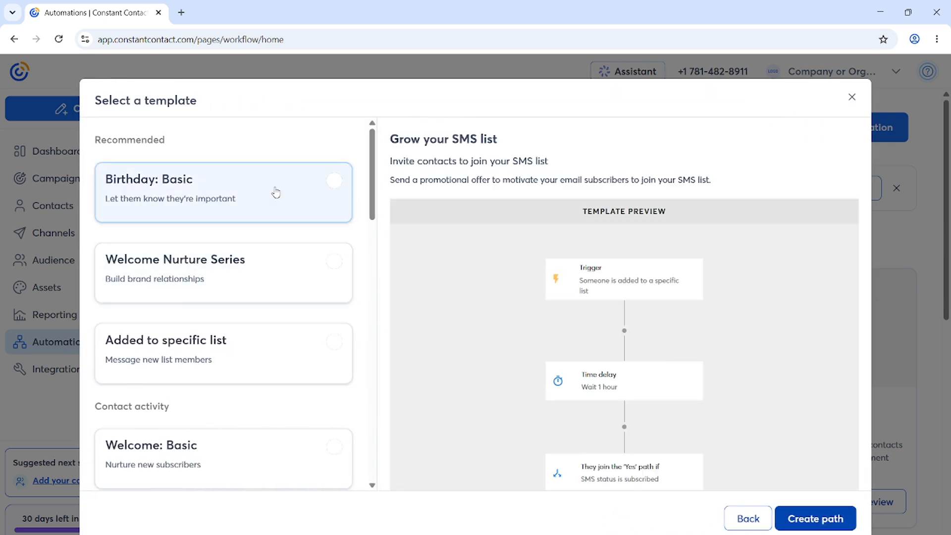
Step: Create a new path from the Birthday: Basic template
left_click(256, 189)
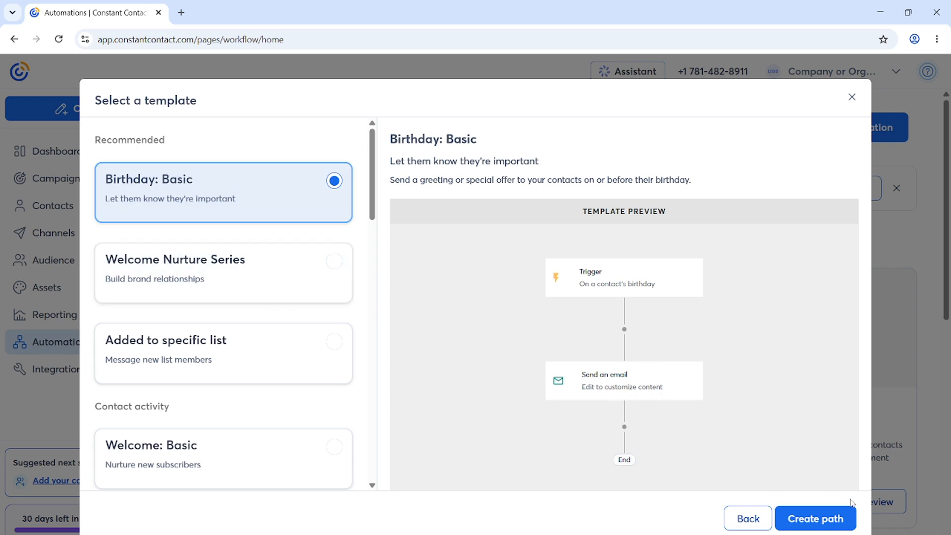
left_click(822, 519)
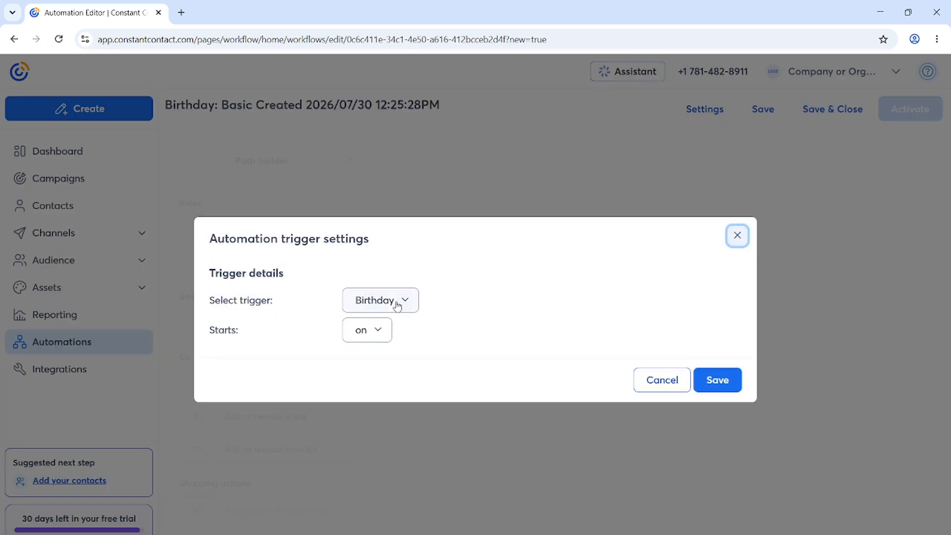
Step: Set the trigger to Added to a list with My Contacts included, and save it
left_click(369, 304)
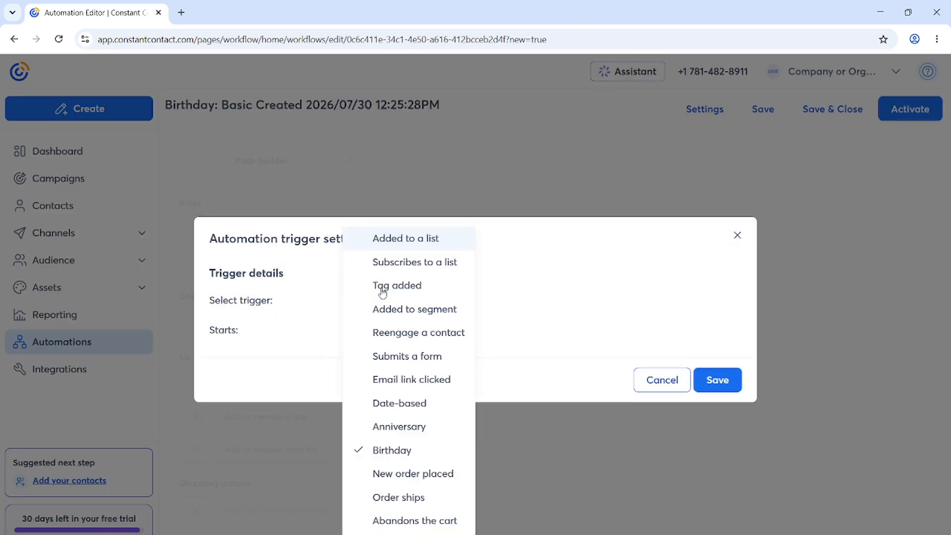
left_click(402, 238)
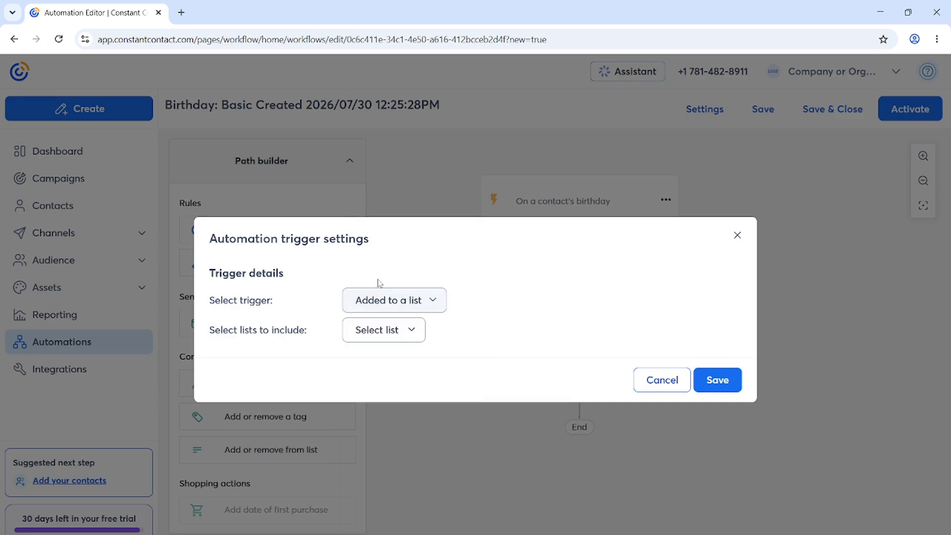
left_click(371, 335)
left_click(358, 358)
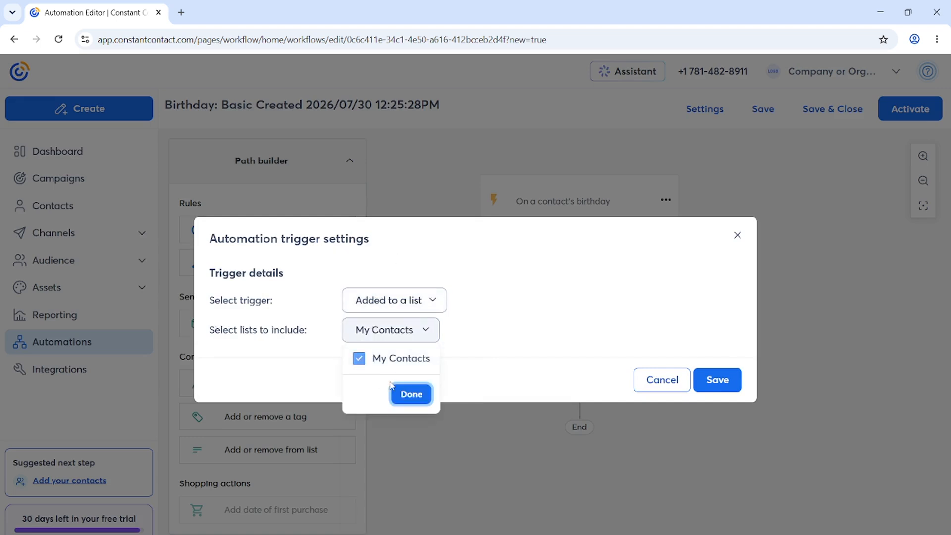
left_click(409, 393)
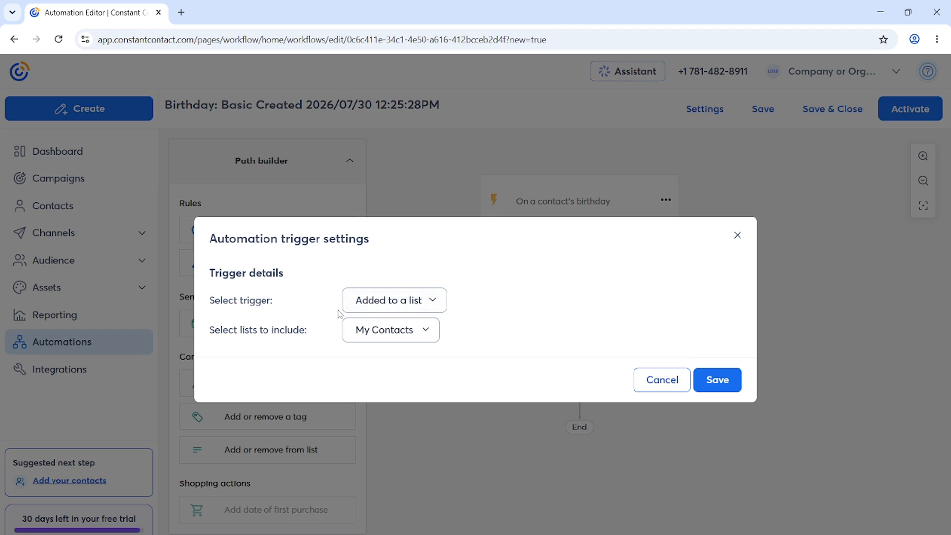
left_click(711, 384)
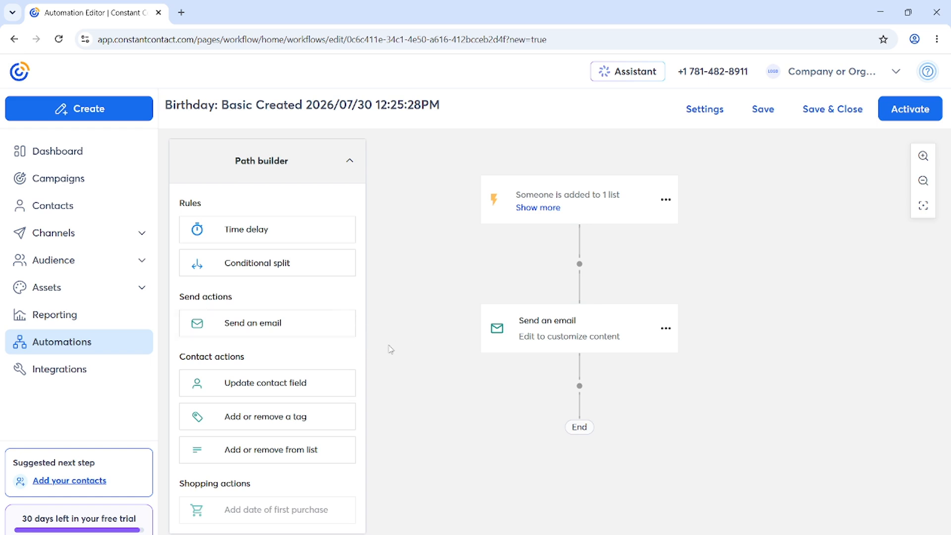
Step: Add a second Send an email step, then edit the first email step
left_click_drag(304, 324, 618, 263)
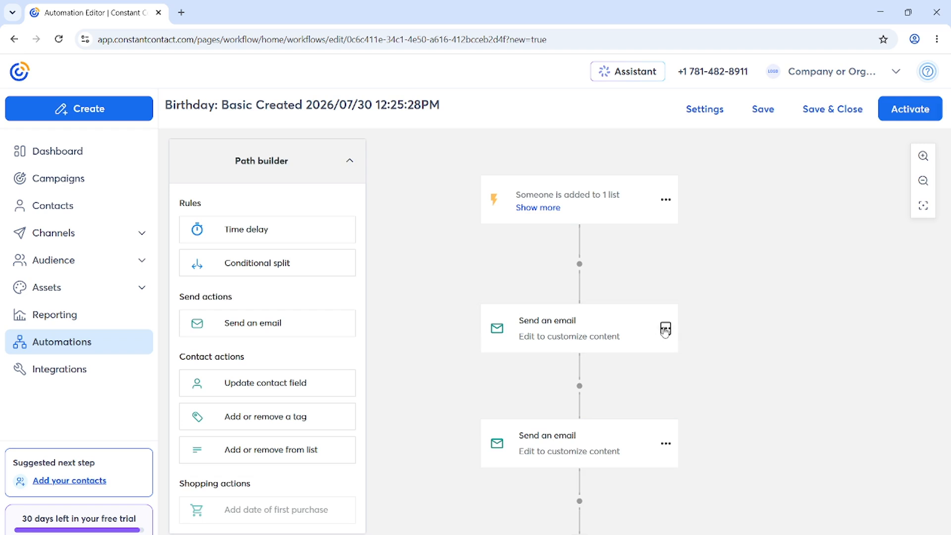
left_click(665, 329)
left_click(682, 345)
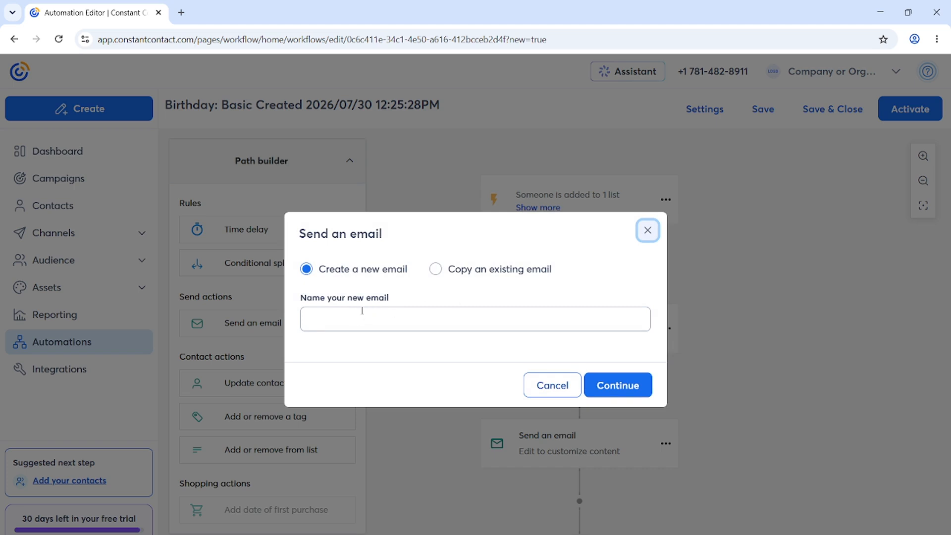
Step: Leave Create a new email selected and close the email dialog without changes
left_click(446, 271)
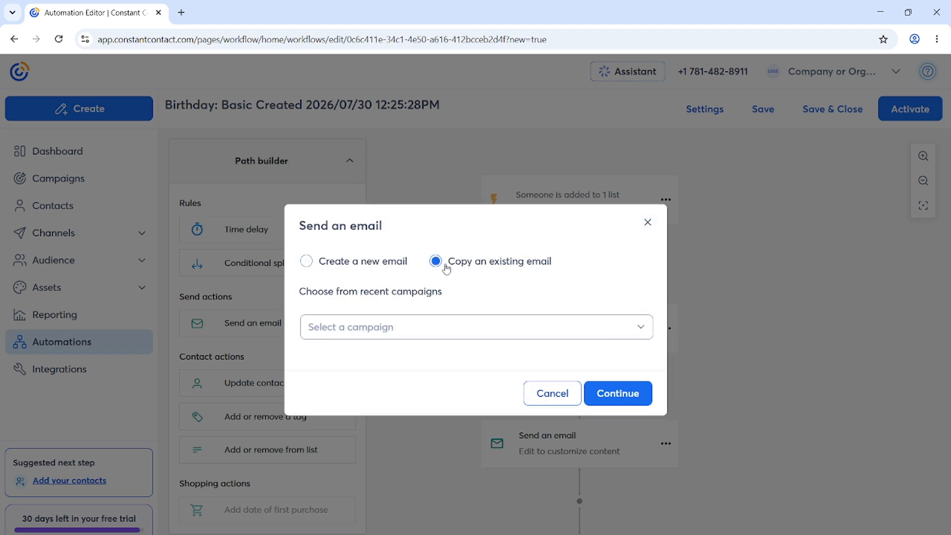
left_click(357, 265)
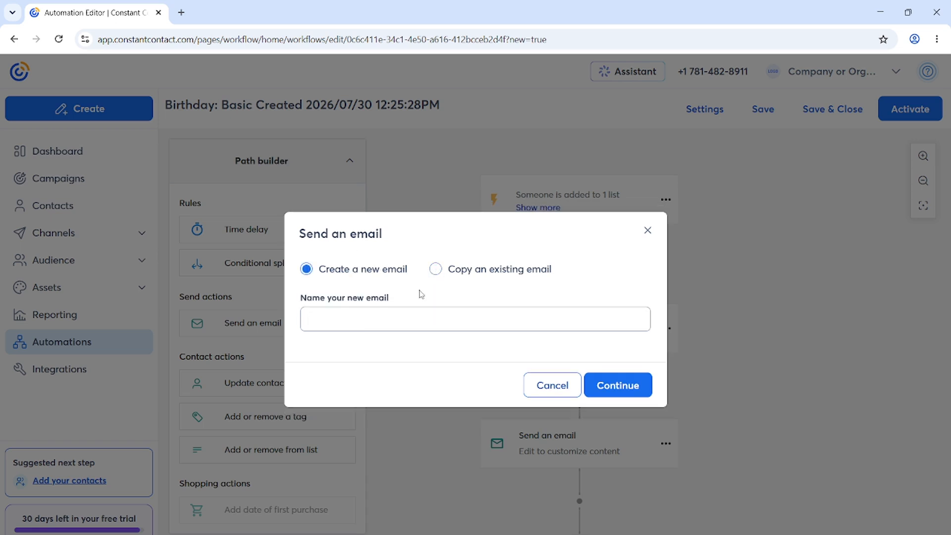
left_click(647, 232)
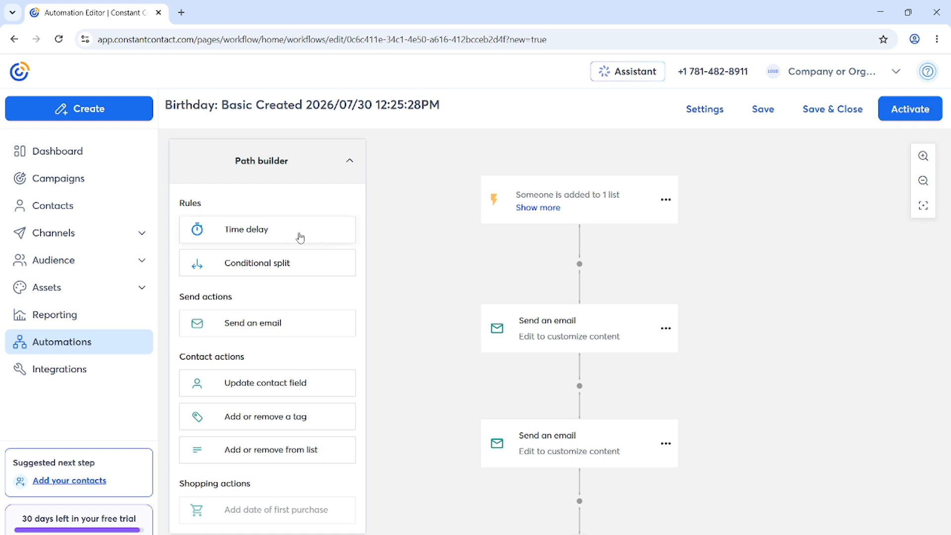
Step: Insert a Wait 1 week time delay between the two emails, then add another after the second email
left_click_drag(300, 237, 582, 391)
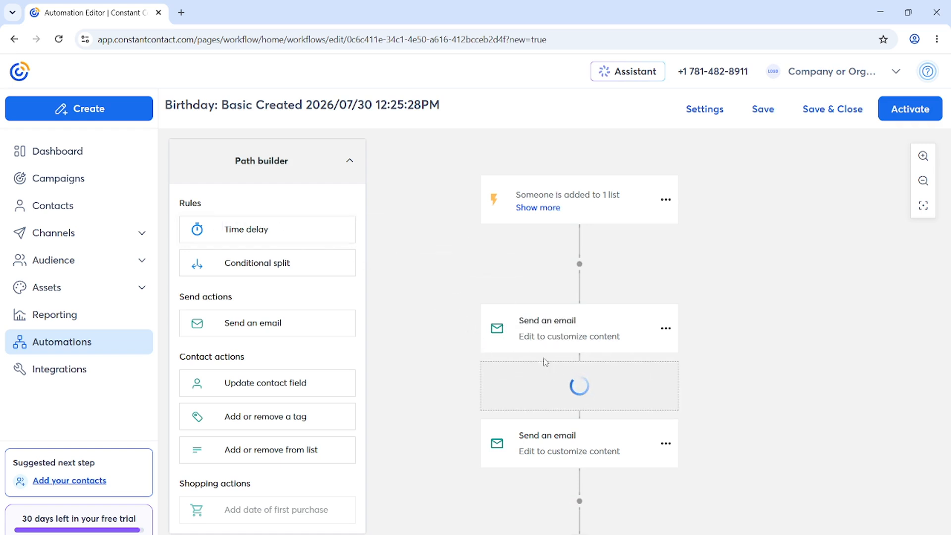
scroll(570, 347, "down", 1)
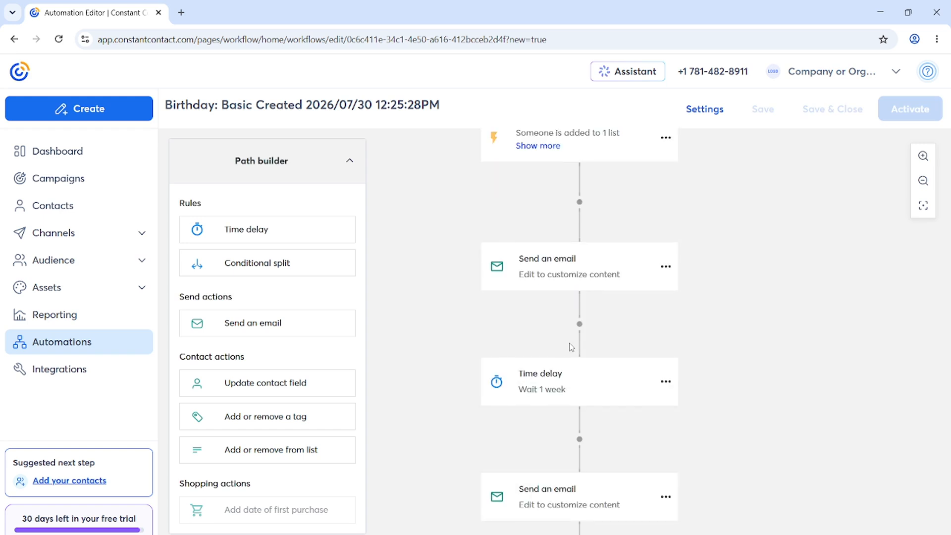
scroll(563, 375, "down", 1)
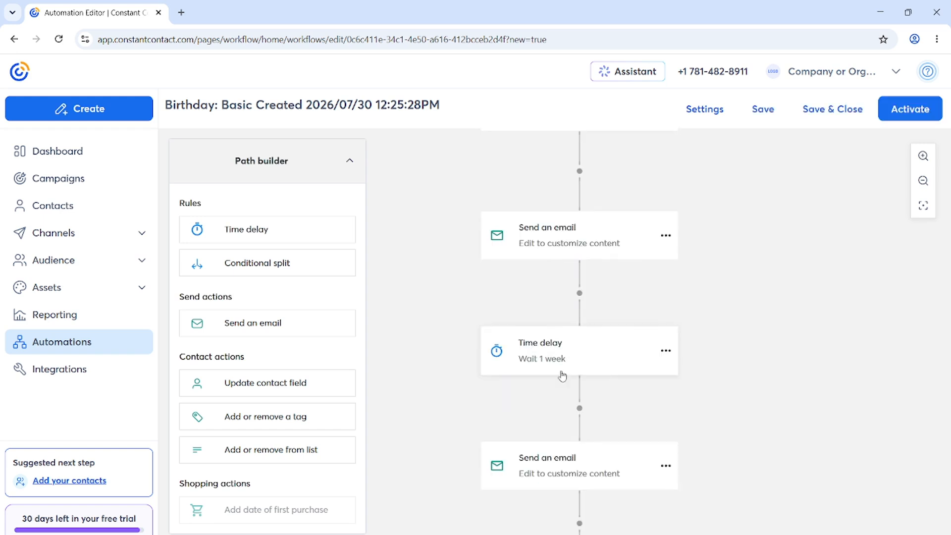
scroll(555, 346, "down", 1)
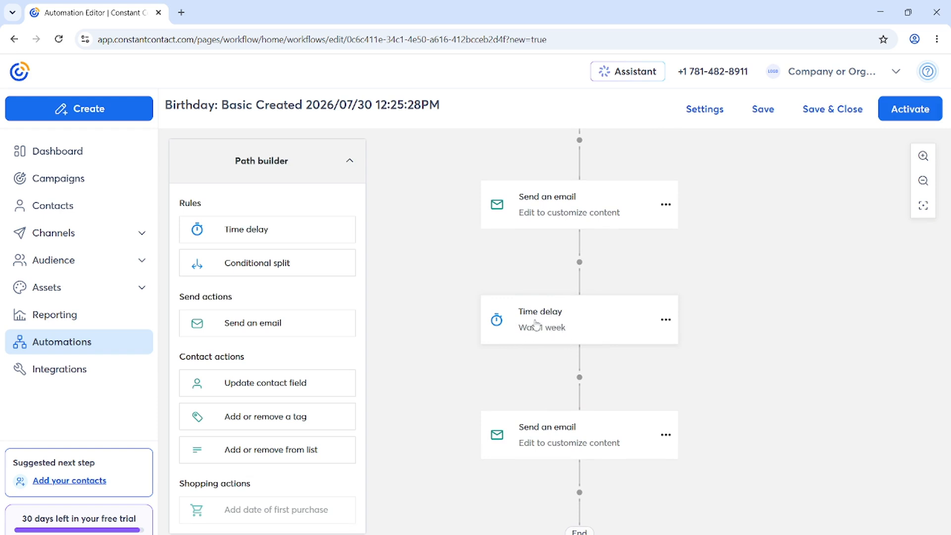
scroll(544, 319, "down", 1)
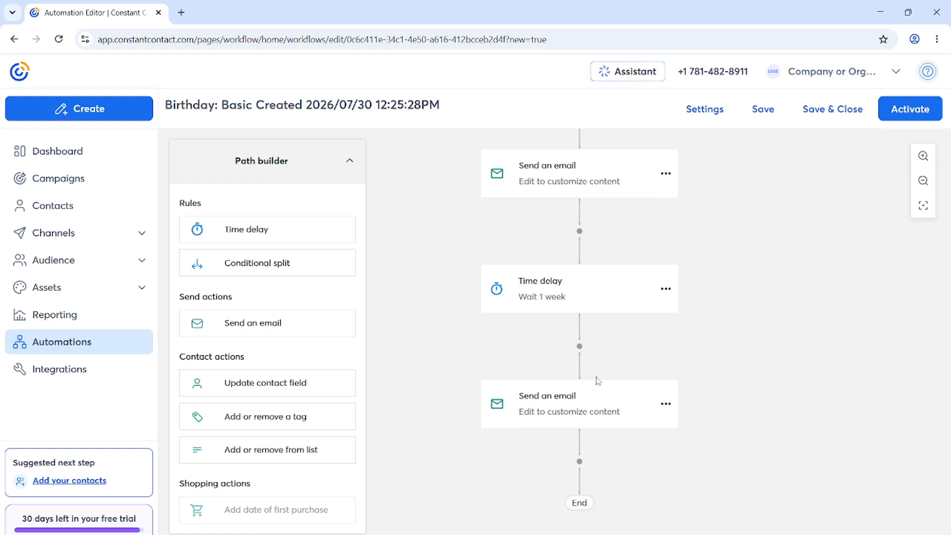
scroll(547, 393, "down", 1)
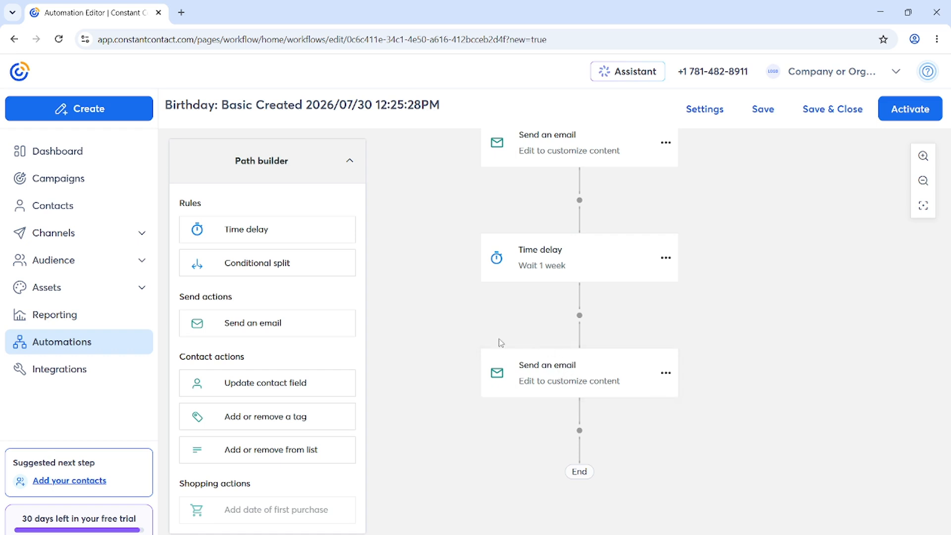
left_click_drag(312, 239, 584, 437)
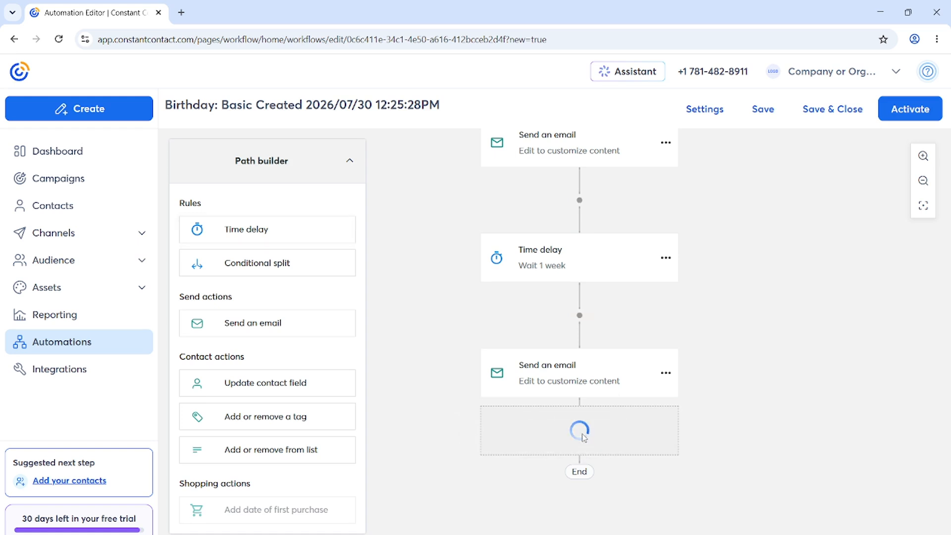
Step: Scroll the path canvas to check the second Wait 1 week delay follows the last email
scroll(582, 426, "down", 1)
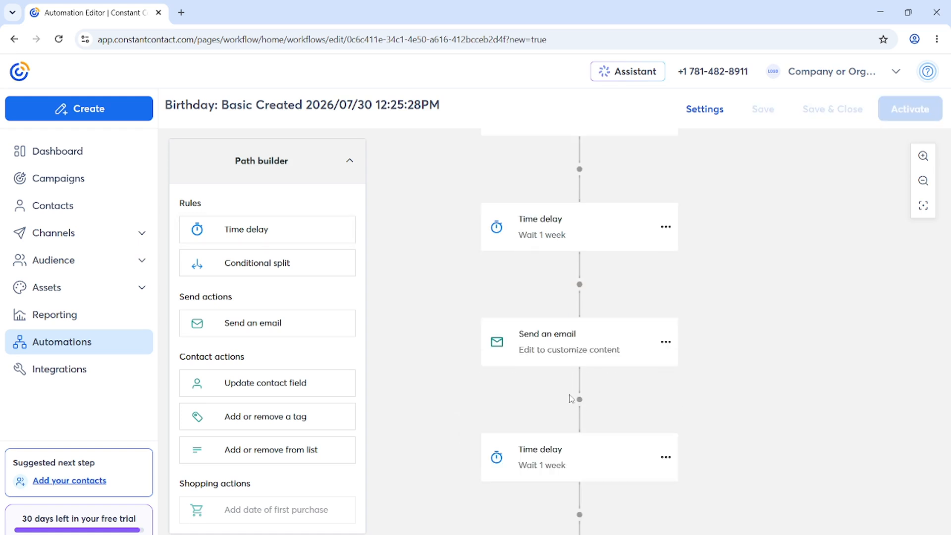
scroll(571, 399, "up", 1)
scroll(571, 399, "up", 1)
scroll(571, 398, "down", 5)
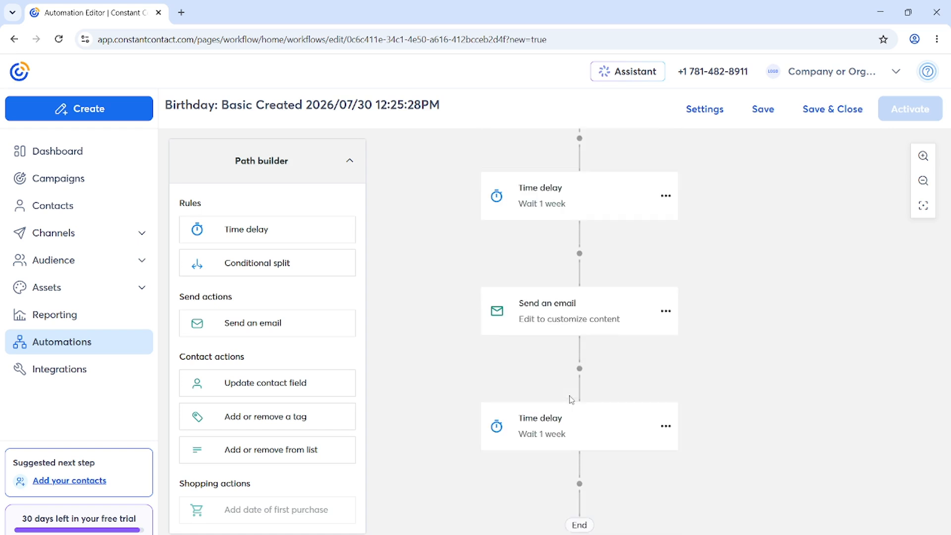
scroll(581, 337, "up", 7)
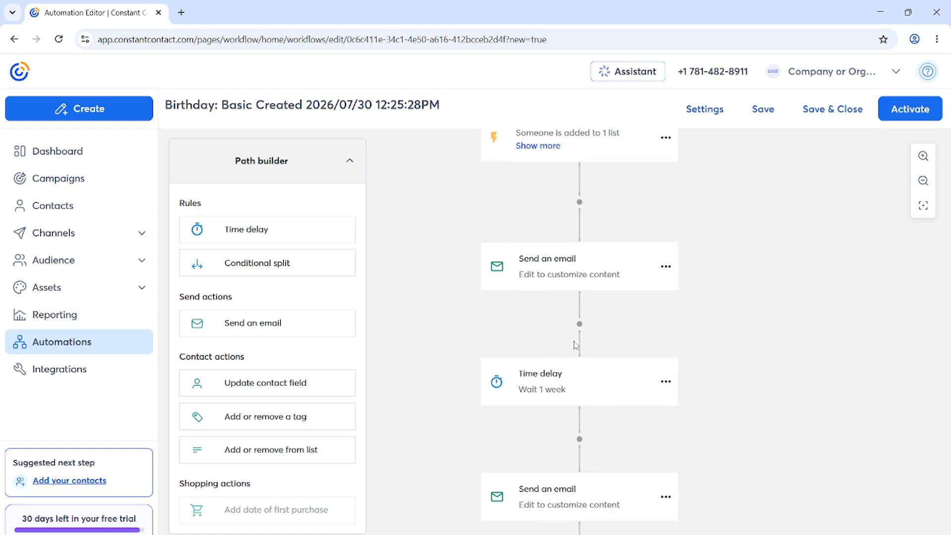
scroll(576, 345, "down", 2)
scroll(574, 344, "up", 3)
scroll(576, 341, "down", 3)
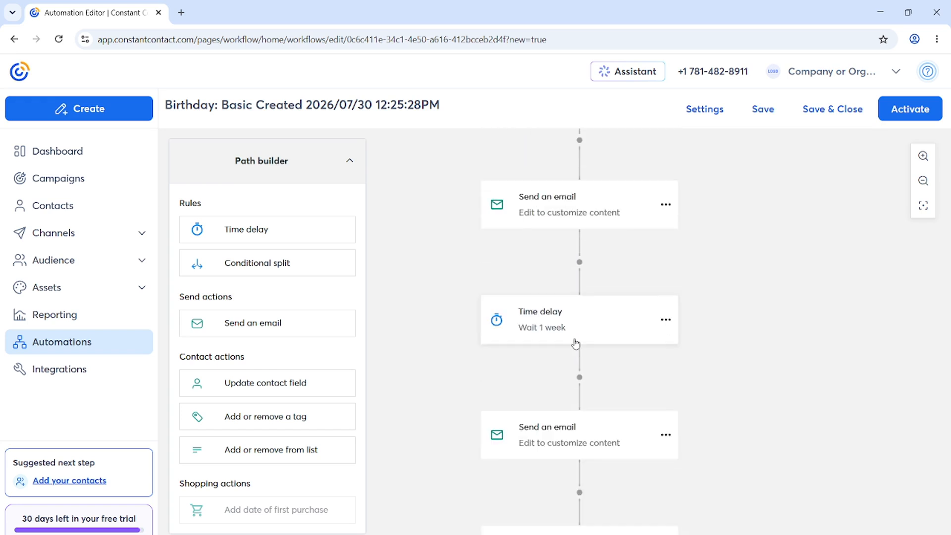
scroll(580, 346, "down", 1)
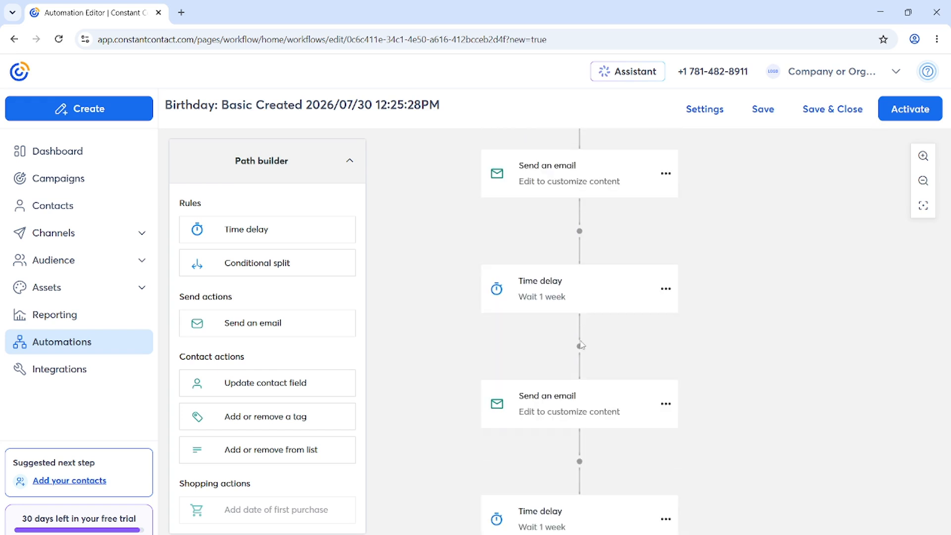
scroll(582, 346, "up", 1)
scroll(584, 346, "up", 3)
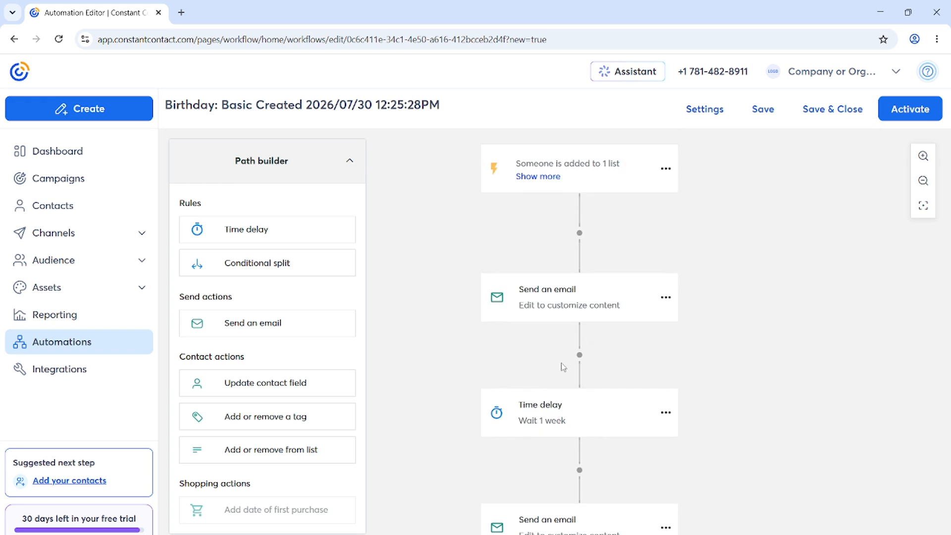
scroll(563, 367, "down", 6)
scroll(566, 356, "down", 4)
scroll(568, 355, "up", 2)
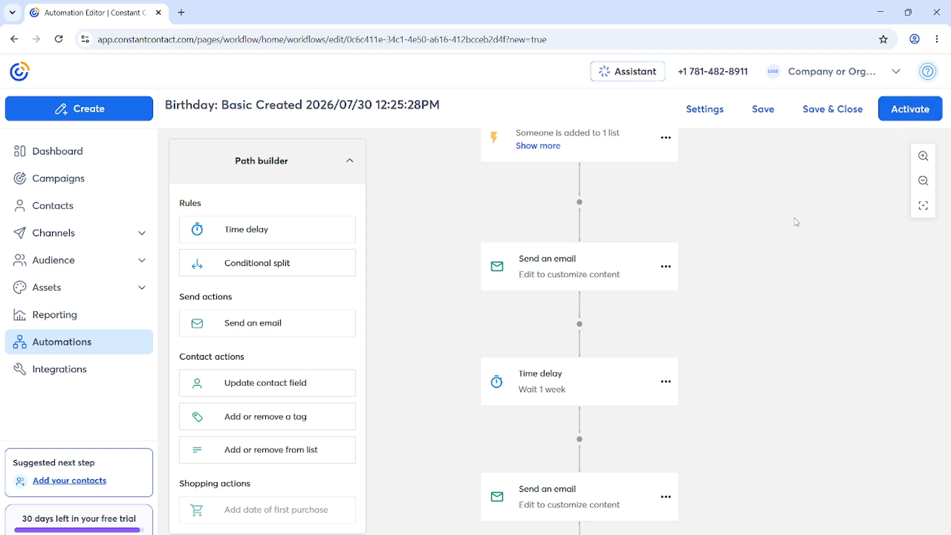
scroll(547, 253, "down", 3)
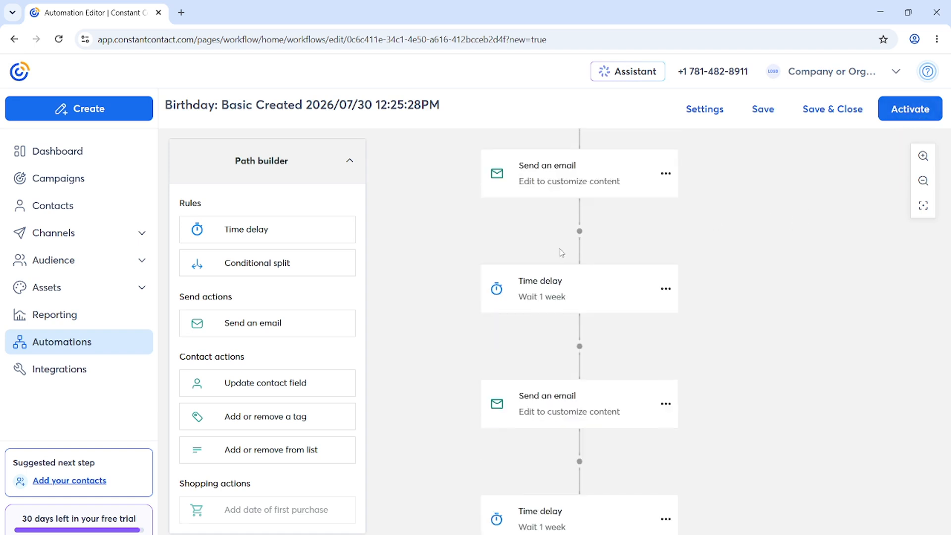
scroll(565, 253, "down", 1)
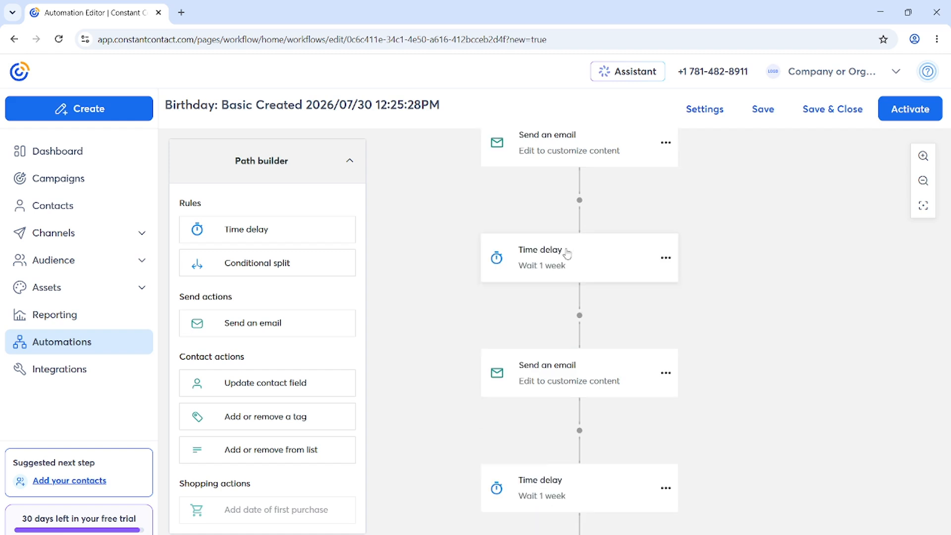
scroll(568, 253, "up", 1)
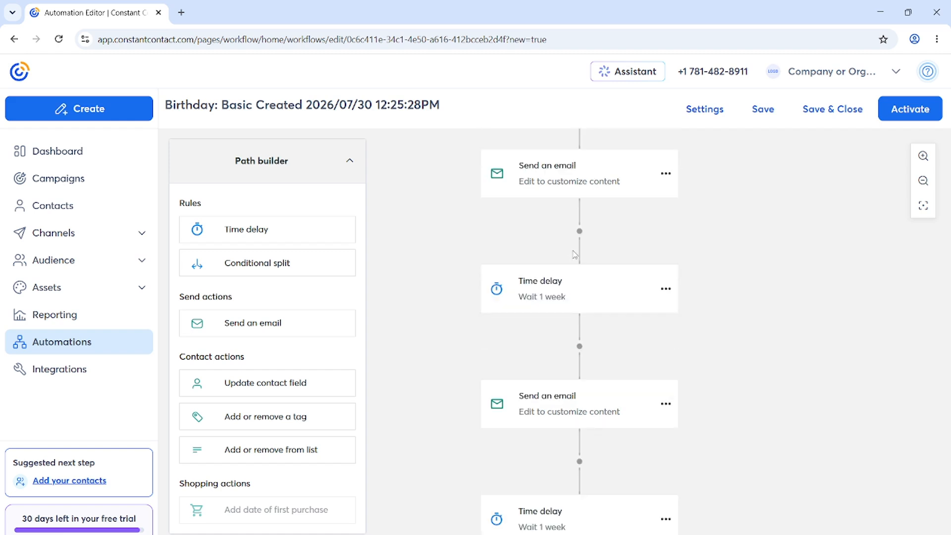
scroll(574, 255, "down", 1)
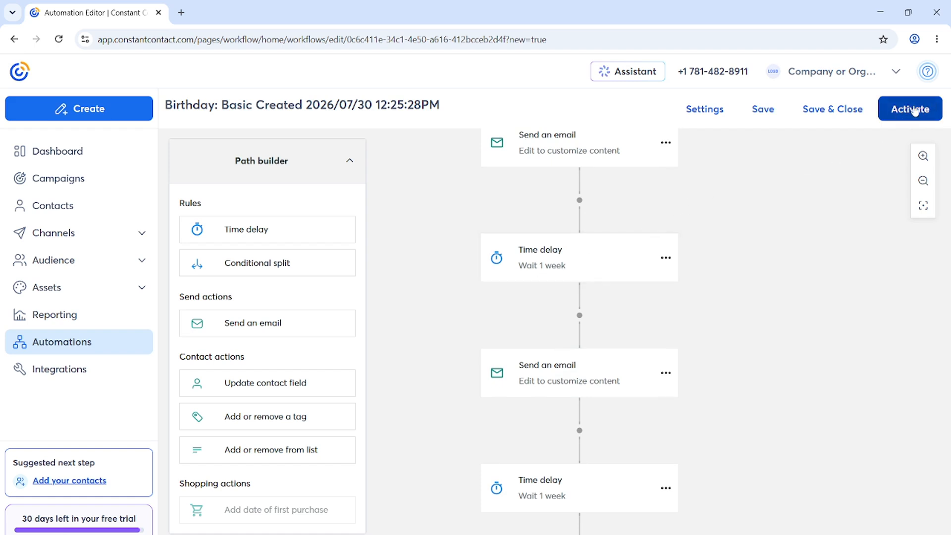
scroll(643, 321, "up", 1)
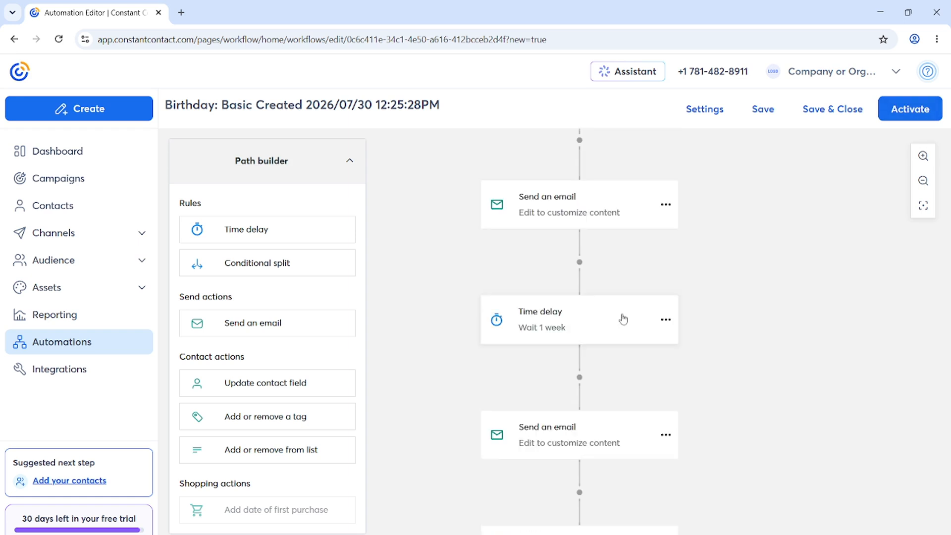